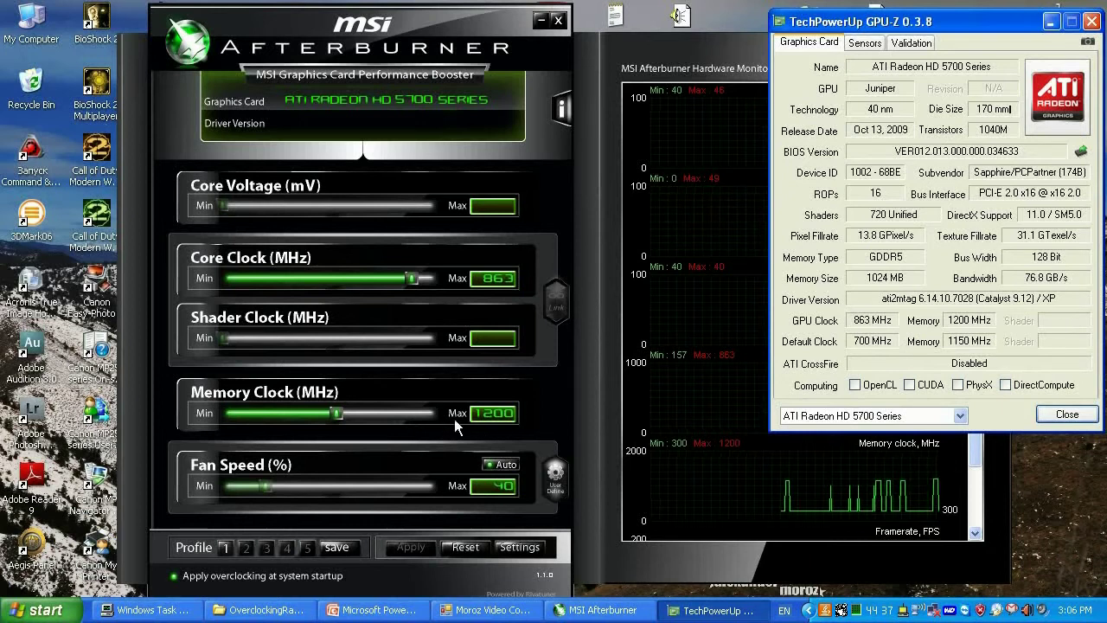
Set the memory clock to exactly 1250 MHz and apply it to the card.
{"action": "left_click_drag", "start_coordinate": [342, 411], "coordinate": [357, 411]}
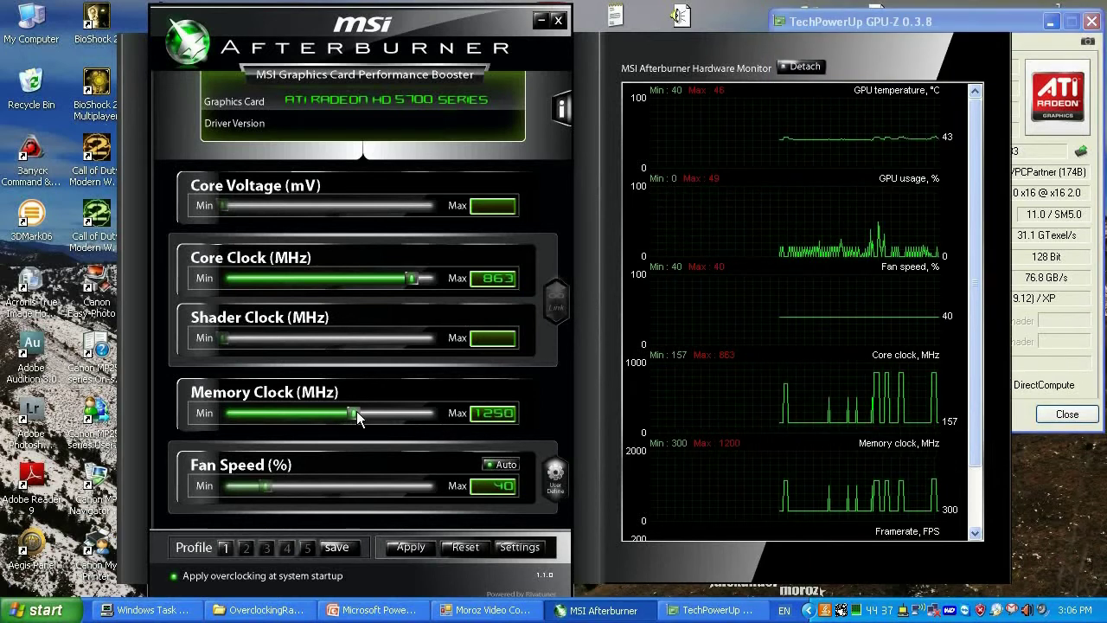
{"action": "key", "text": "Right"}
{"action": "key", "text": "Right"}
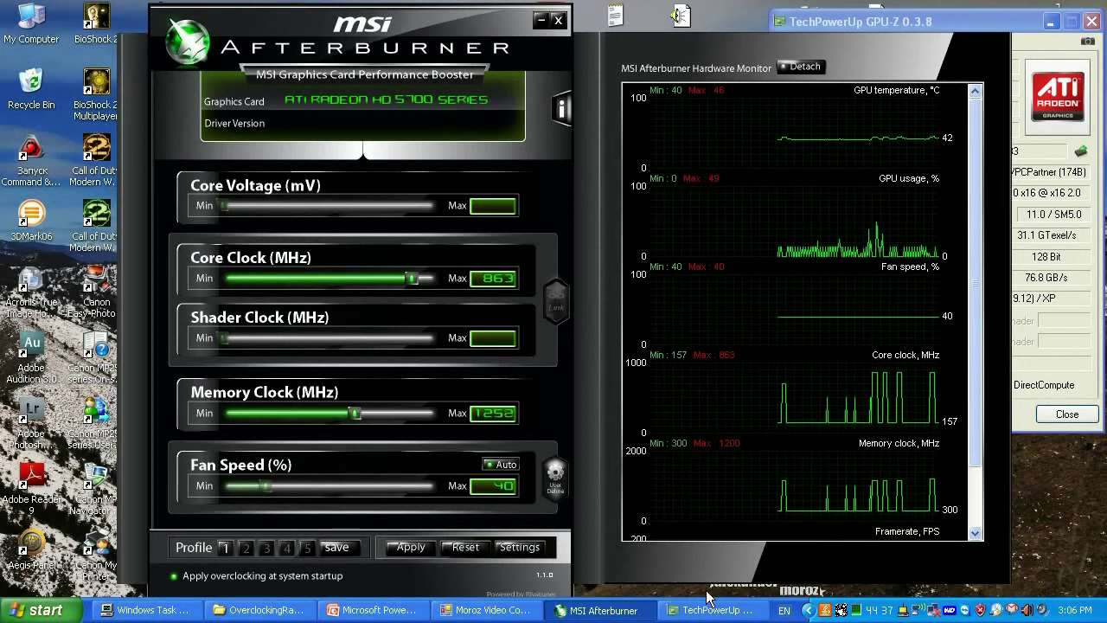
{"action": "key", "text": "Left"}
{"action": "key", "text": "Left"}
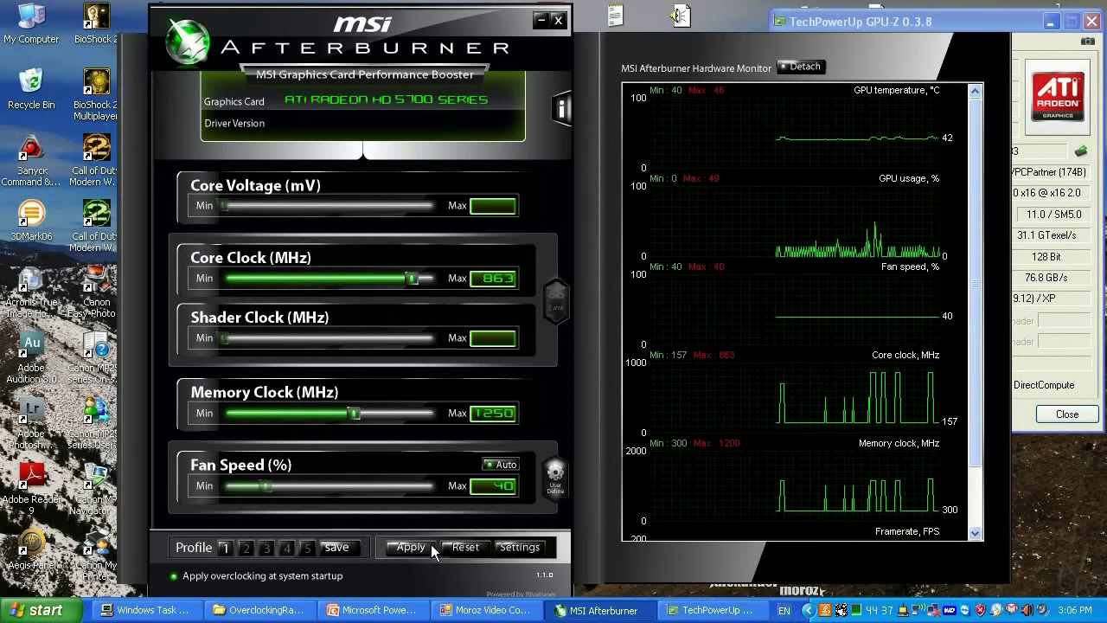
{"action": "left_click", "coordinate": [410, 548]}
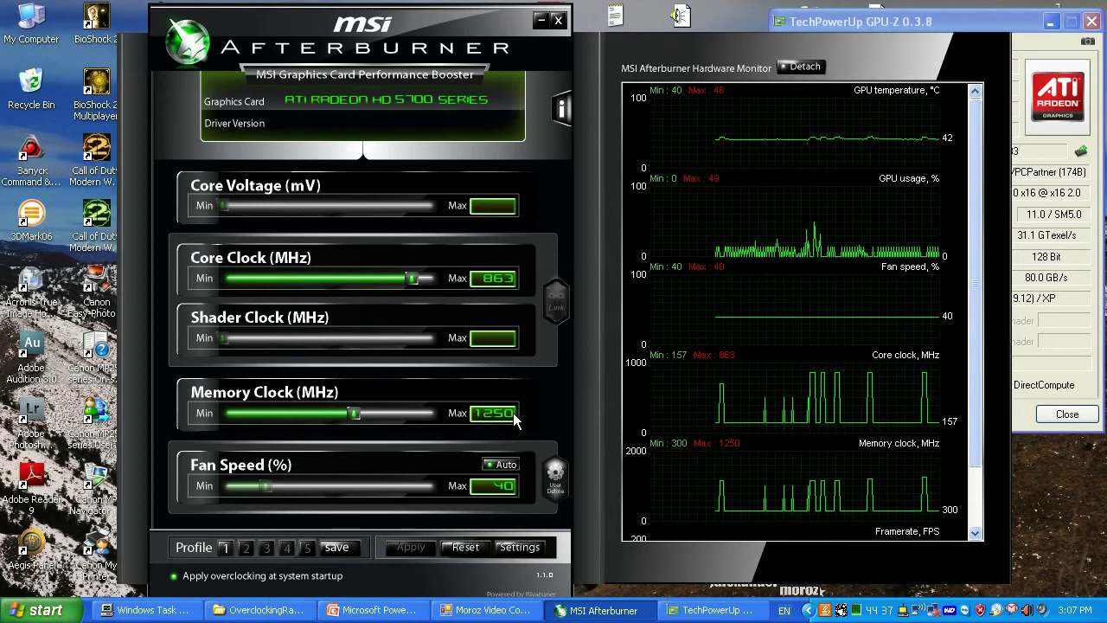
{"action": "mouse_move", "coordinate": [515, 420]}
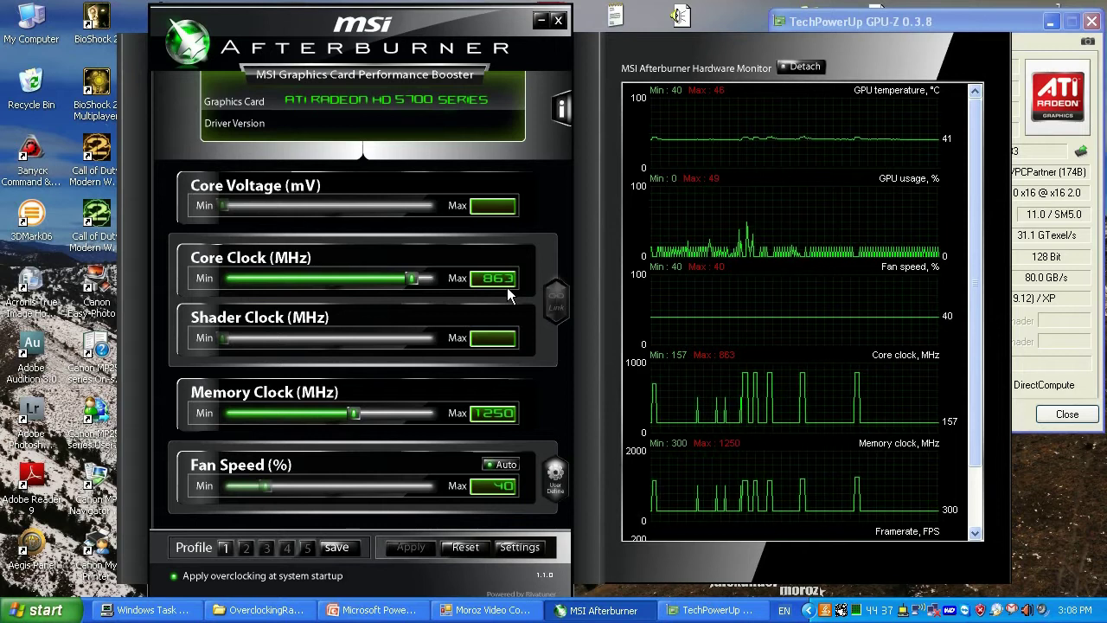
{"action": "mouse_move", "coordinate": [723, 338]}
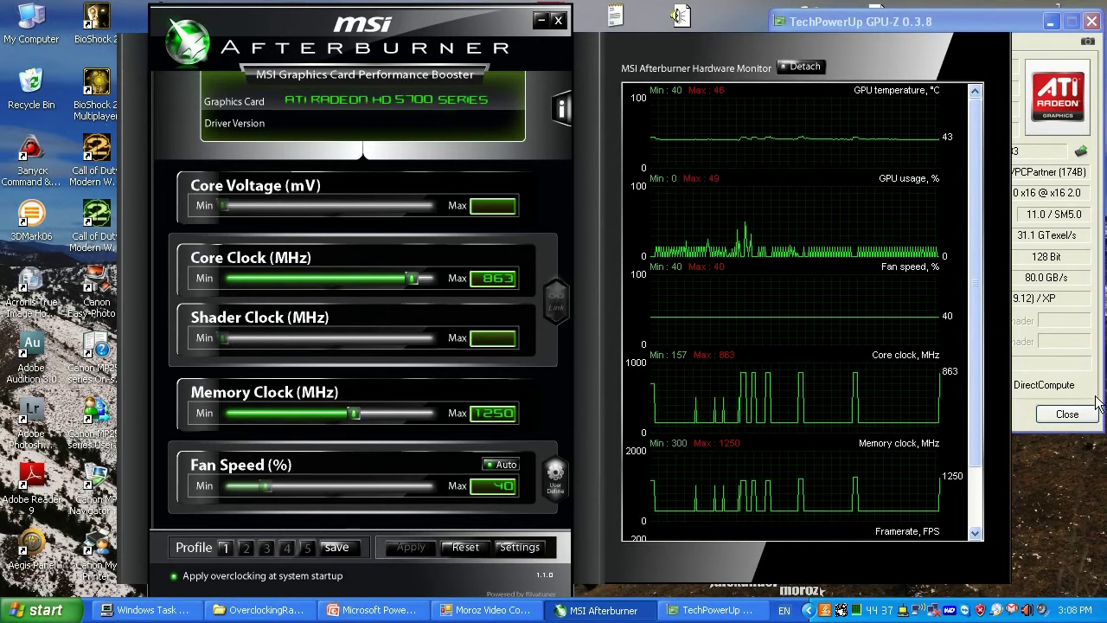
Minimize GPU-Z to the system tray.
{"action": "left_click", "coordinate": [1051, 21]}
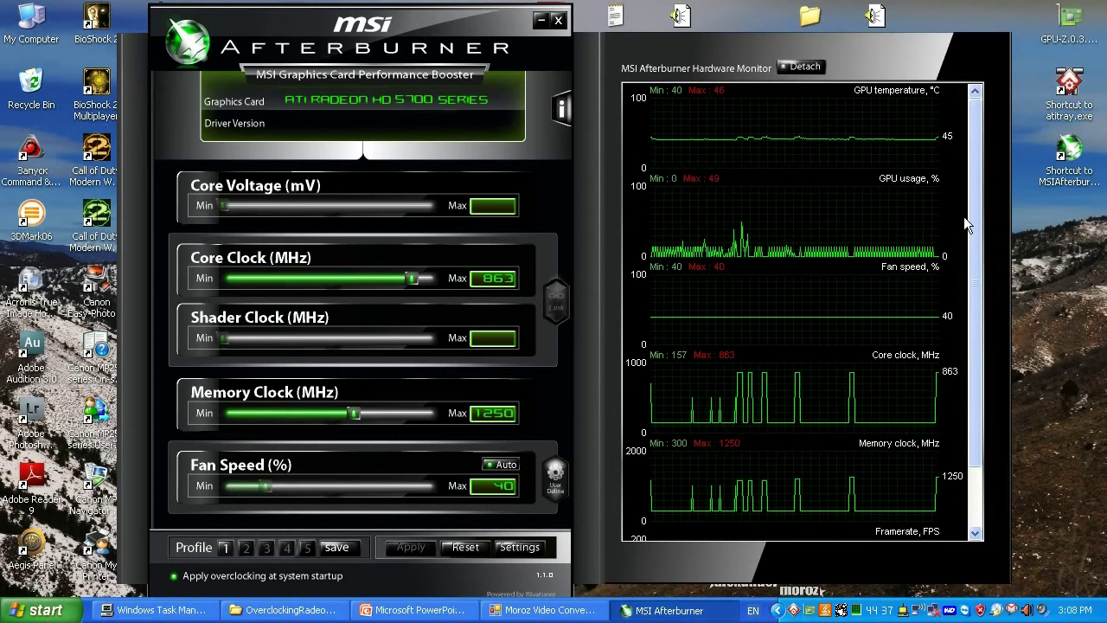
{"action": "mouse_move", "coordinate": [964, 218]}
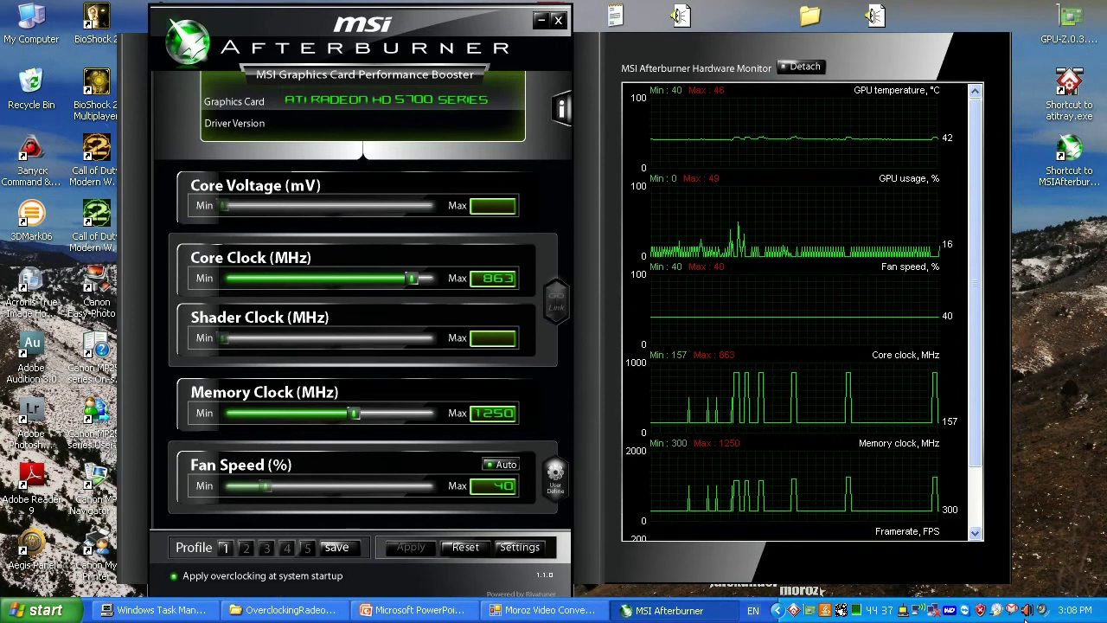
{"action": "mouse_move", "coordinate": [795, 614]}
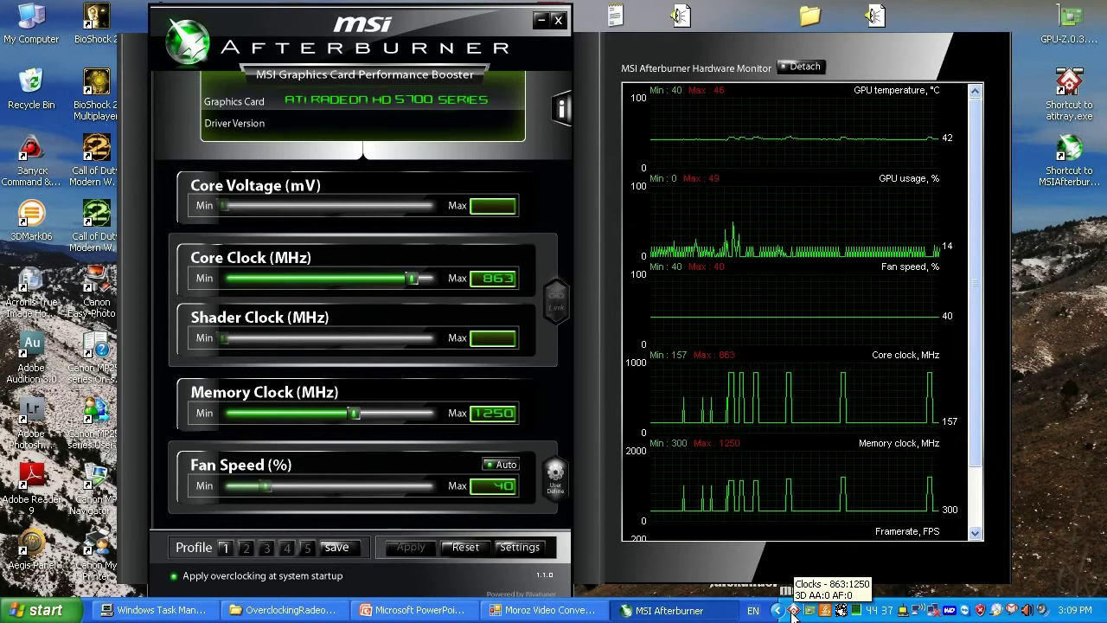
Dismiss the display resolution menu and open ATI Tray Tools' tray menu to its Hardware submenu.
{"action": "left_click", "coordinate": [794, 613]}
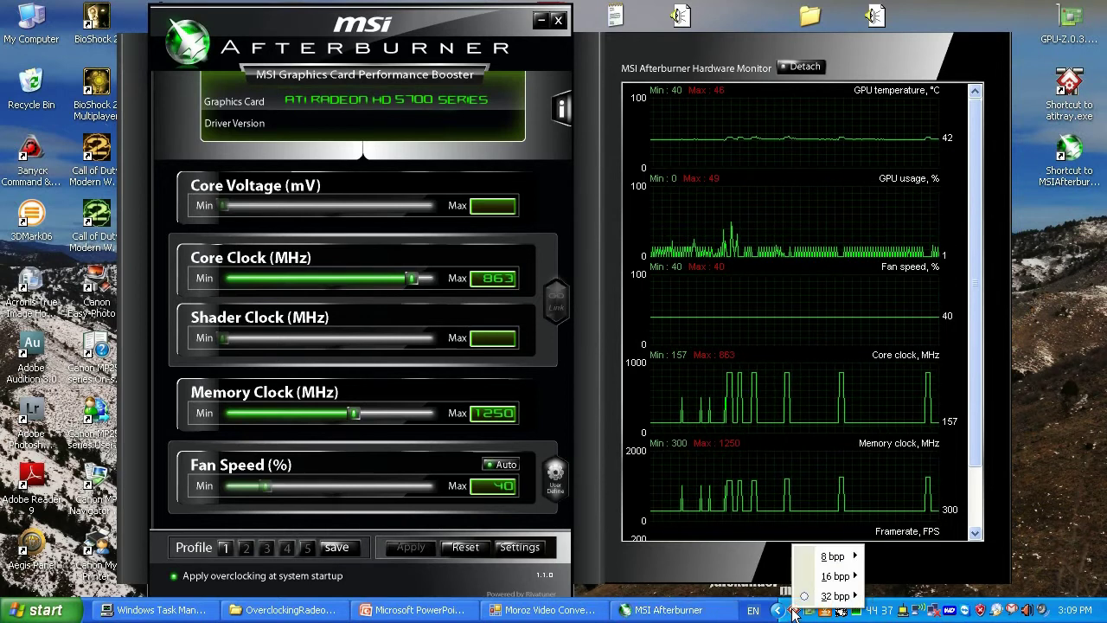
{"action": "mouse_move", "coordinate": [830, 596]}
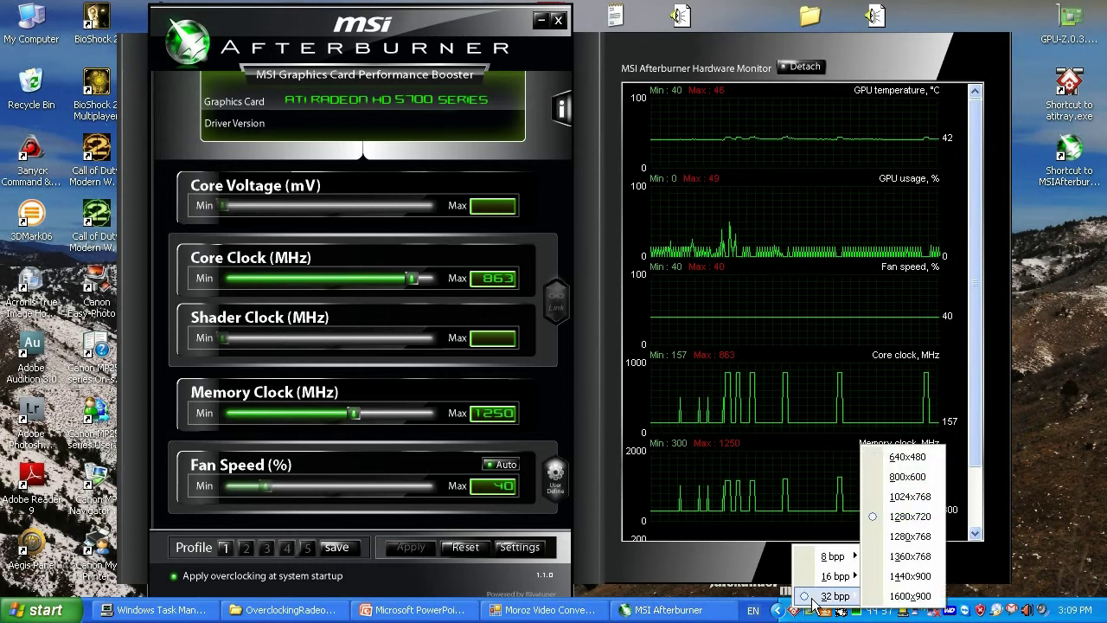
{"action": "left_click", "coordinate": [1095, 531]}
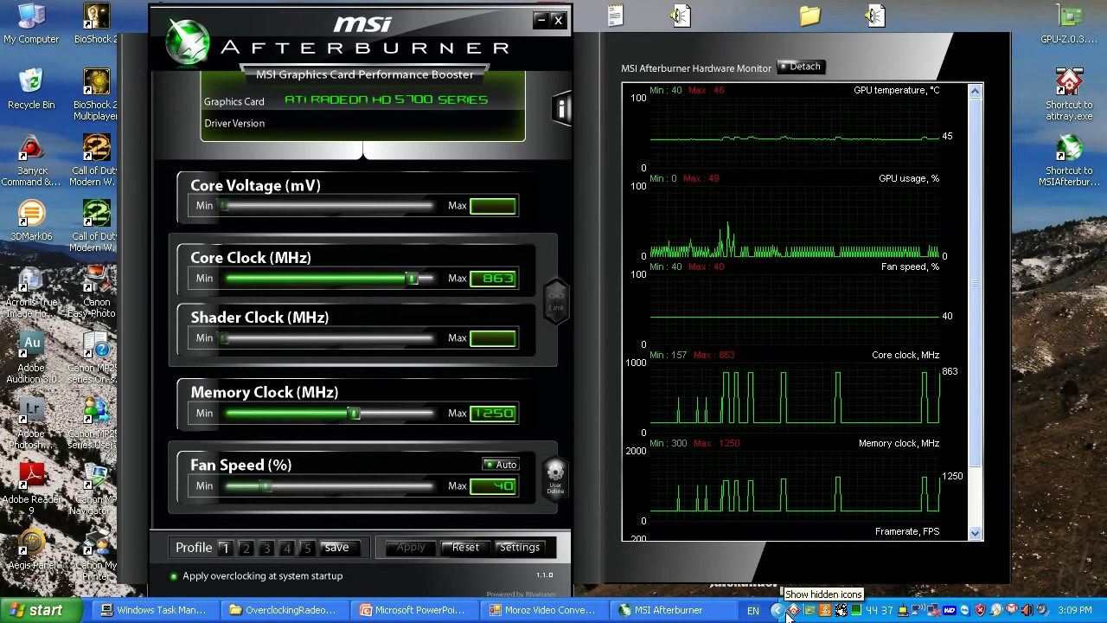
{"action": "right_click", "coordinate": [789, 610]}
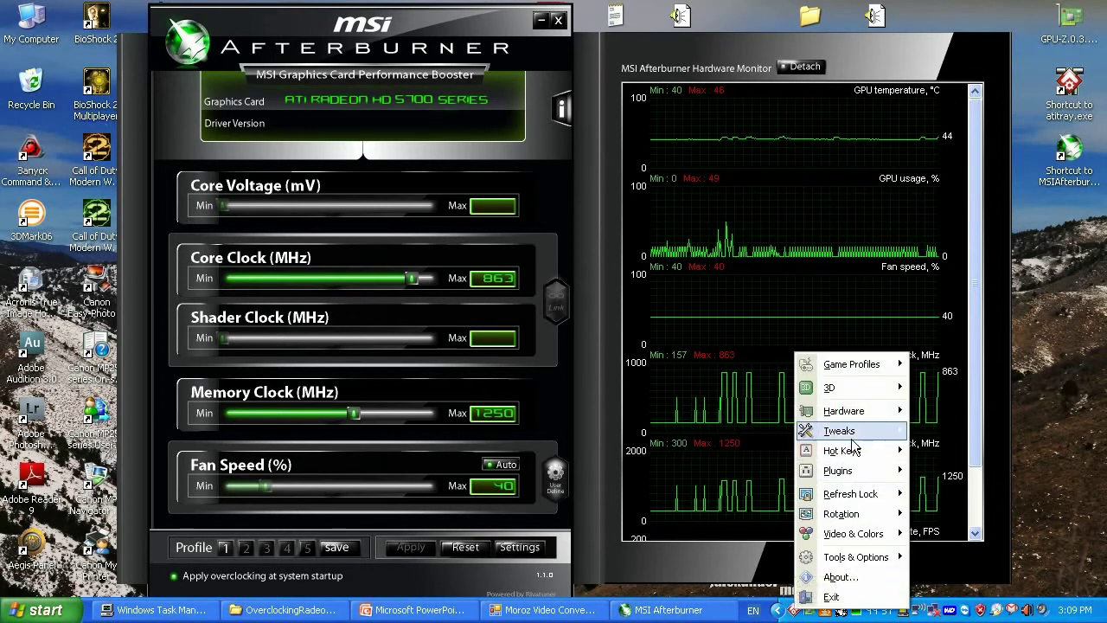
{"action": "mouse_move", "coordinate": [855, 424]}
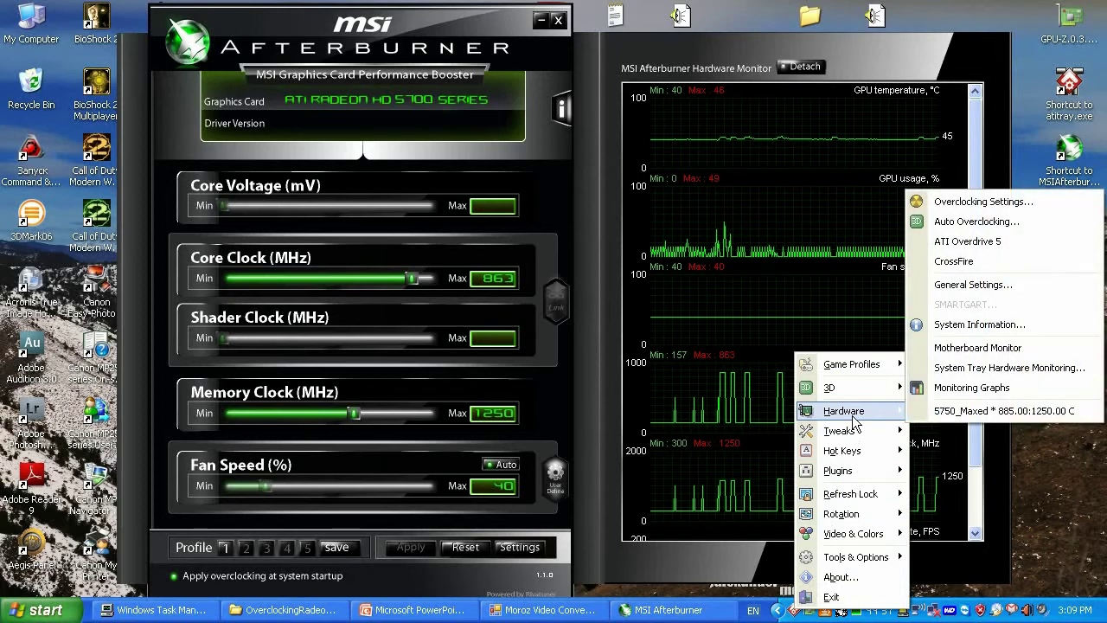
Open Overclocking Settings and position its dialog over the hardware monitor graphs.
{"action": "left_click", "coordinate": [982, 204]}
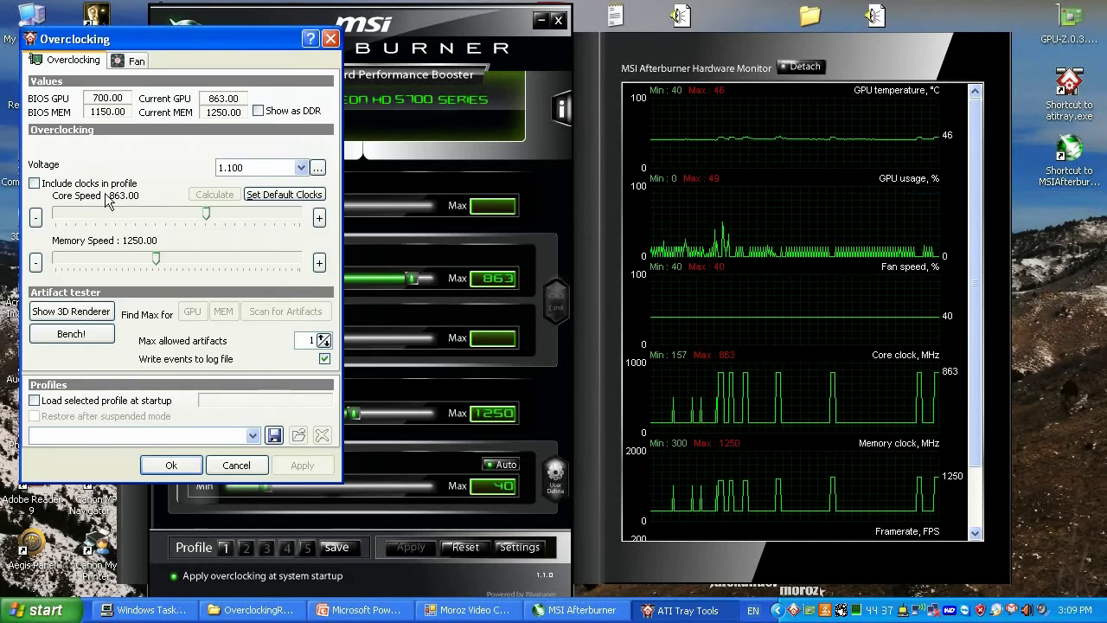
{"action": "left_click_drag", "start_coordinate": [171, 38], "coordinate": [765, 91]}
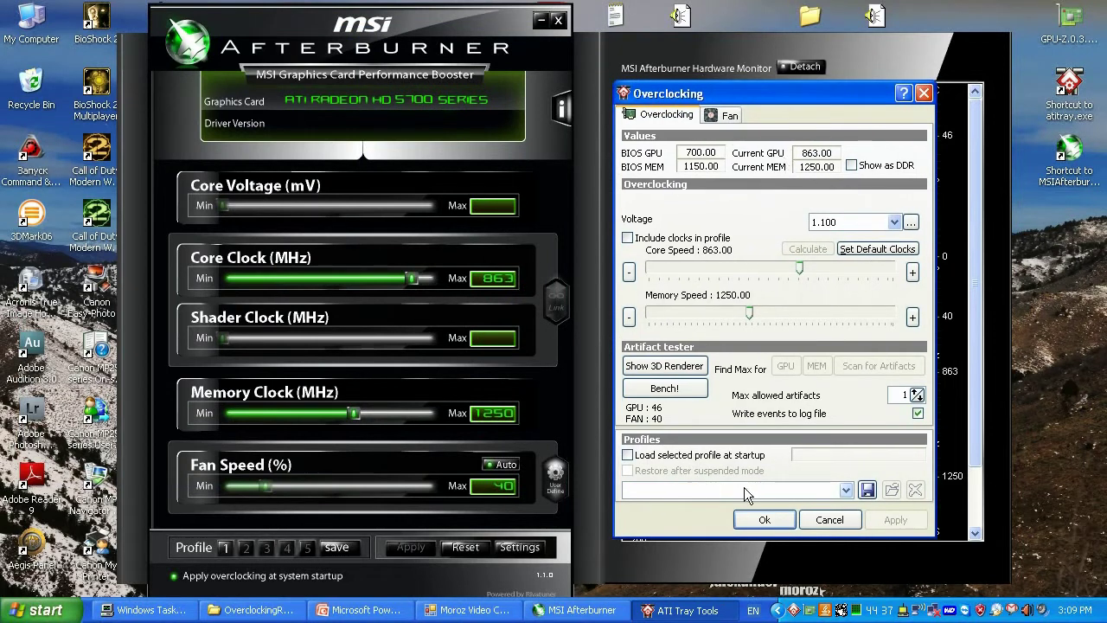
{"action": "left_click_drag", "start_coordinate": [715, 92], "coordinate": [788, 98]}
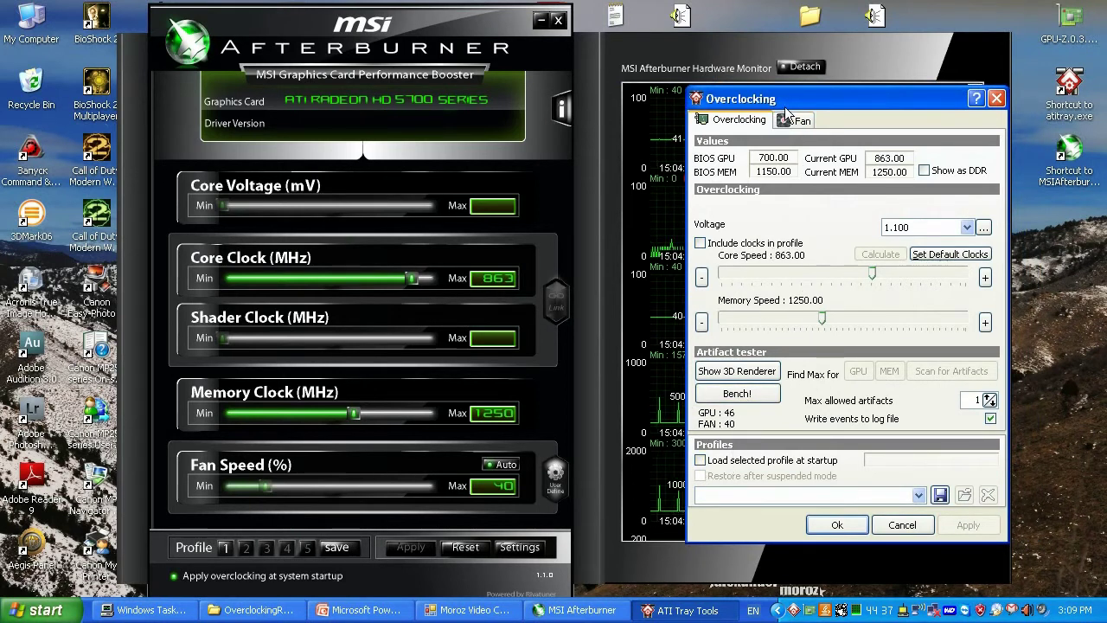
{"action": "left_click_drag", "start_coordinate": [787, 111], "coordinate": [918, 111]}
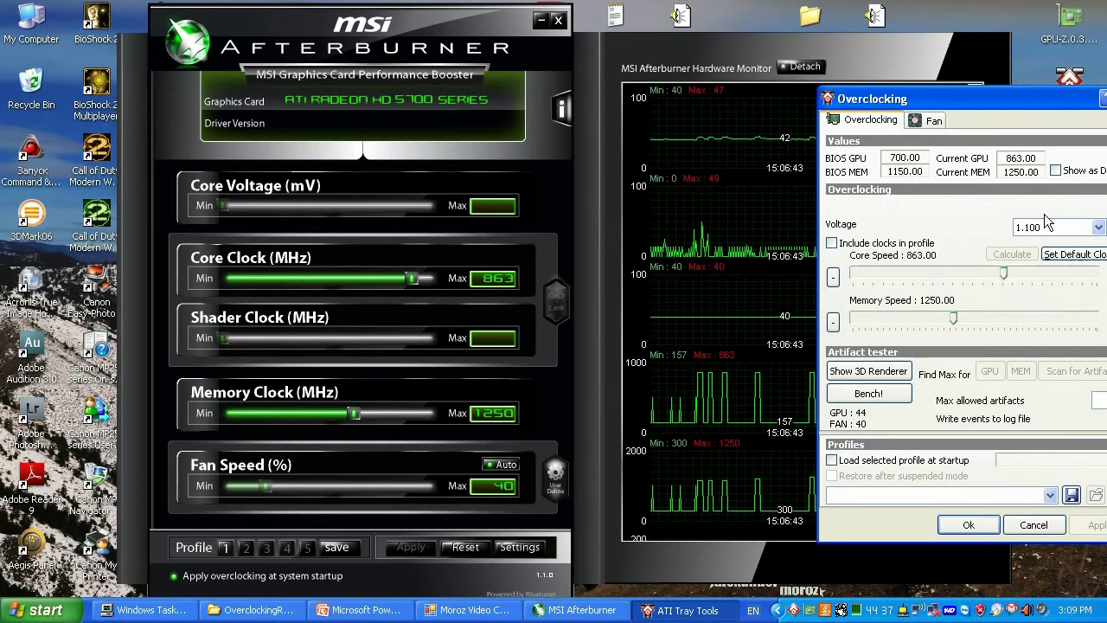
{"action": "left_click_drag", "start_coordinate": [1021, 101], "coordinate": [838, 129]}
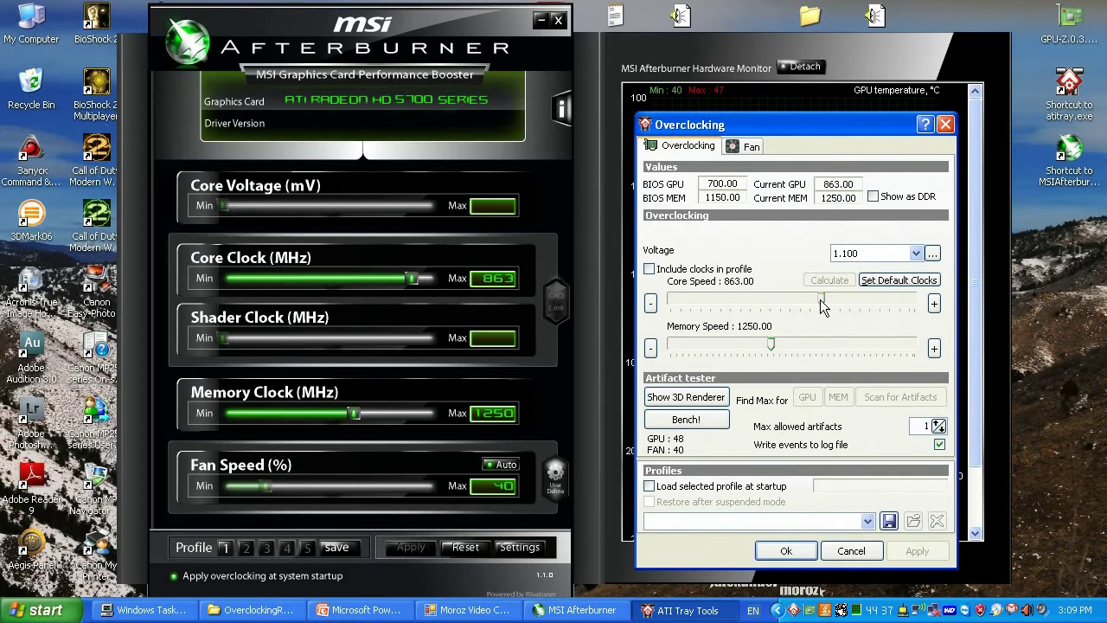
Raise the core clock from 863 to 890 MHz and keep the voltage at 1.100 V.
{"action": "left_click_drag", "start_coordinate": [822, 300], "coordinate": [836, 300]}
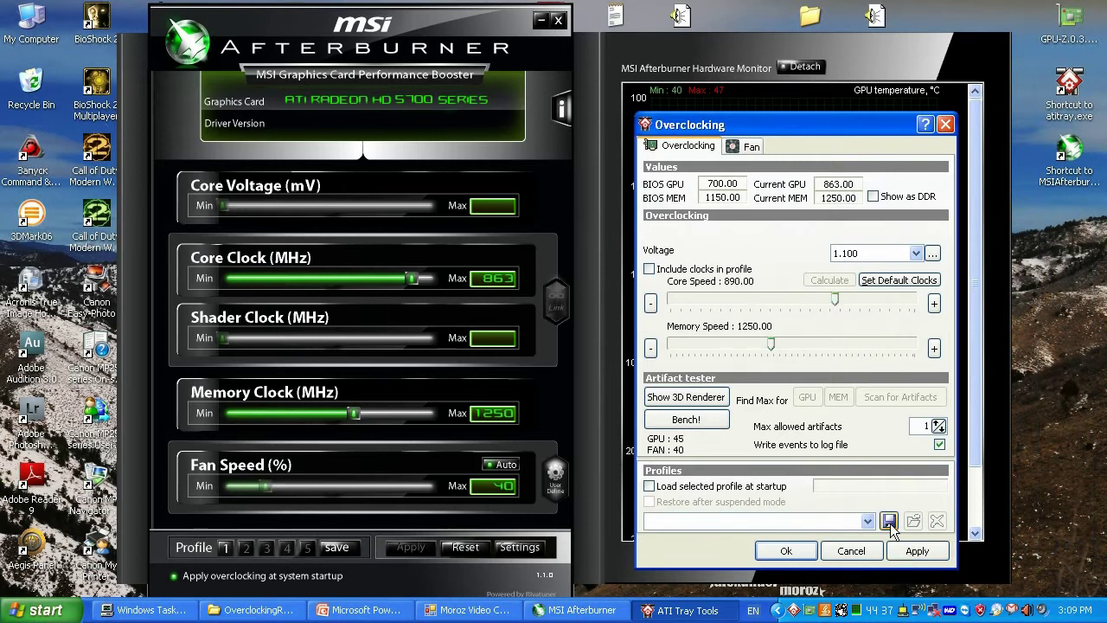
{"action": "left_click", "coordinate": [908, 550]}
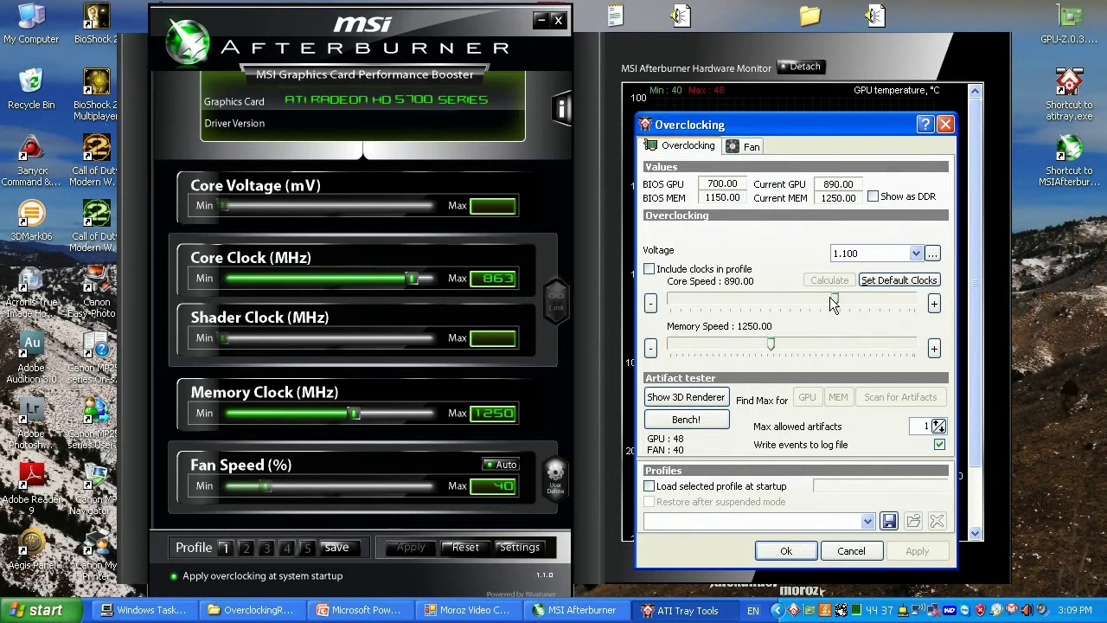
{"action": "left_click", "coordinate": [863, 252]}
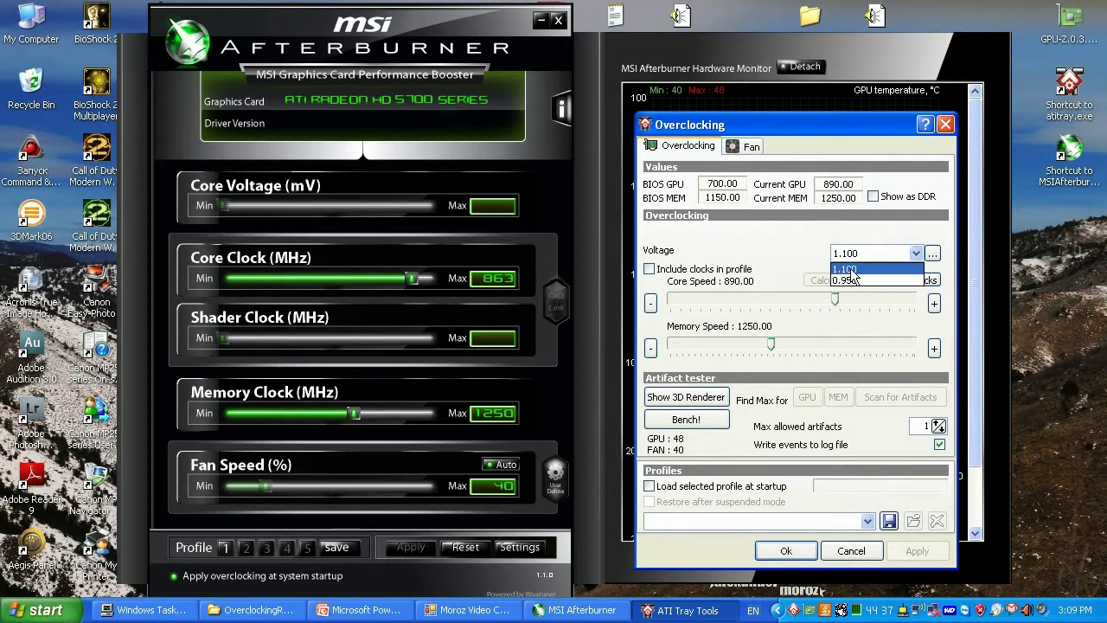
{"action": "left_click", "coordinate": [852, 270]}
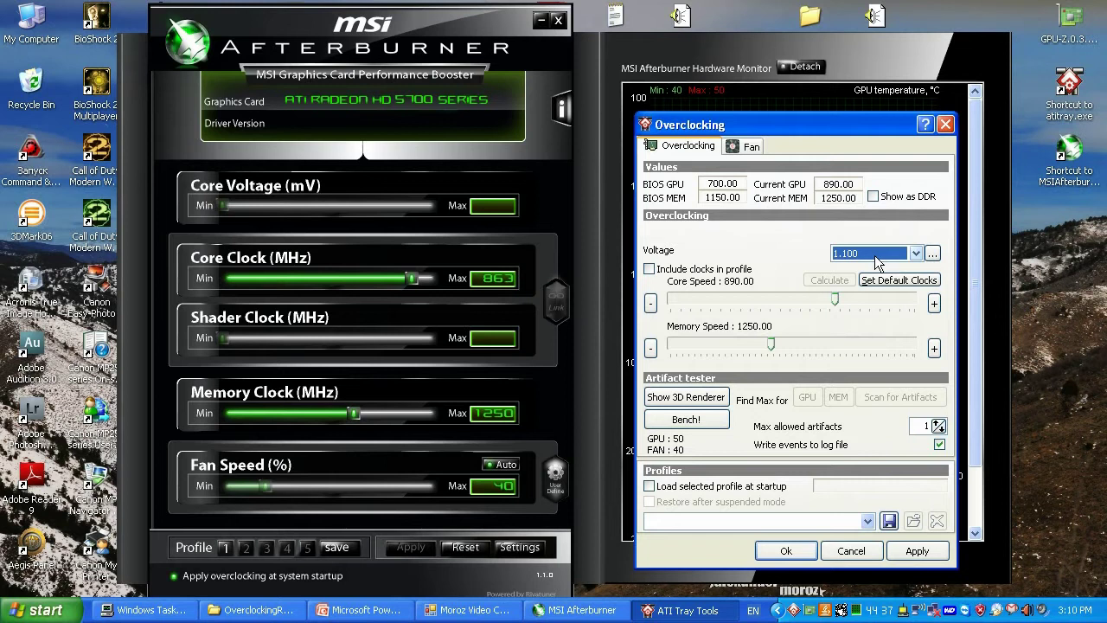
{"action": "left_click", "coordinate": [873, 253]}
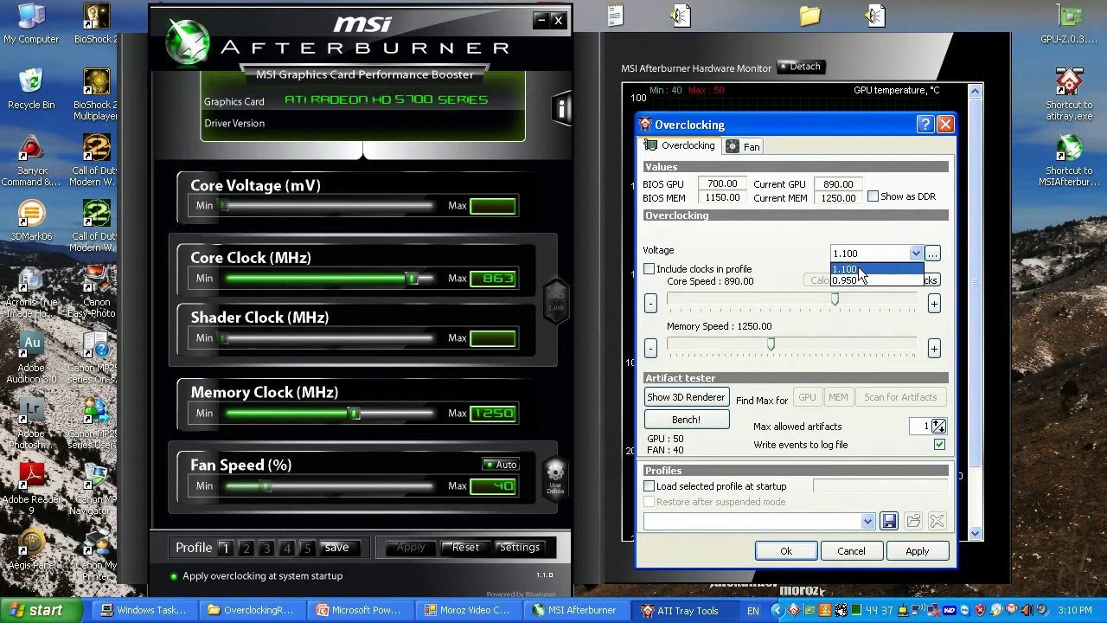
{"action": "left_click", "coordinate": [864, 225]}
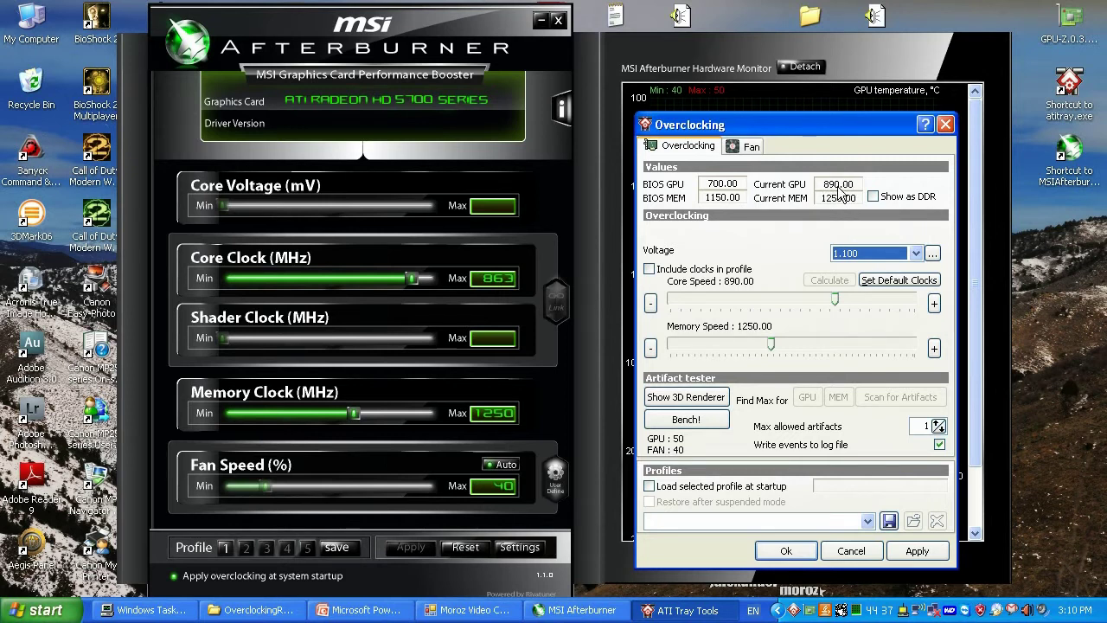
Launch GPU-Z, apply Afterburner's core clock at 890 MHz, and bring GPU-Z forward to confirm.
{"action": "left_click", "coordinate": [808, 608]}
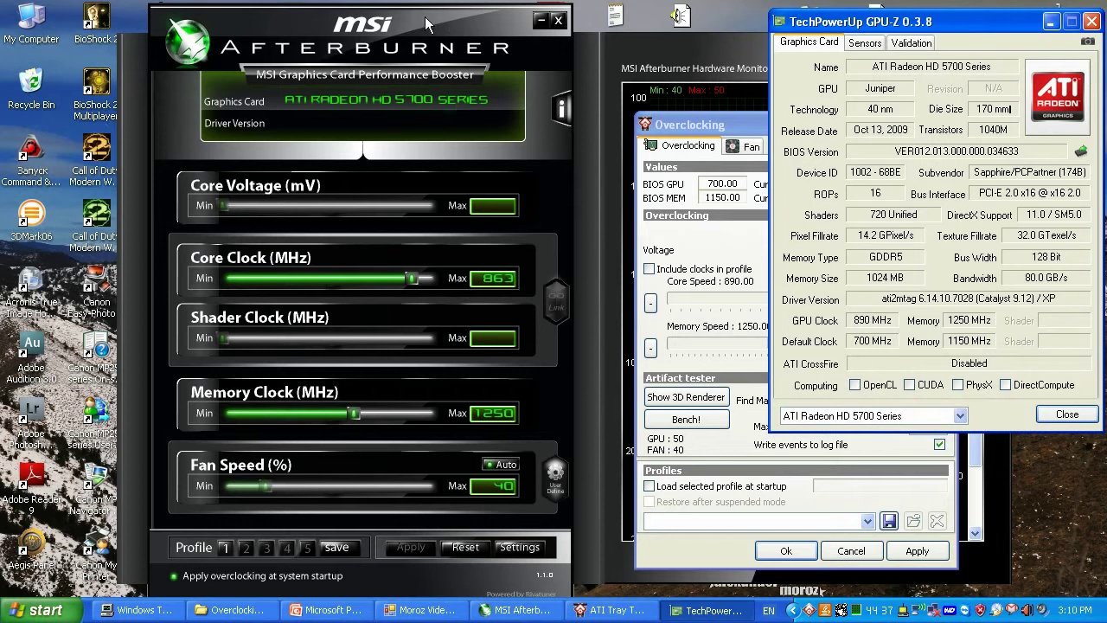
{"action": "left_click_drag", "start_coordinate": [424, 19], "coordinate": [382, 21]}
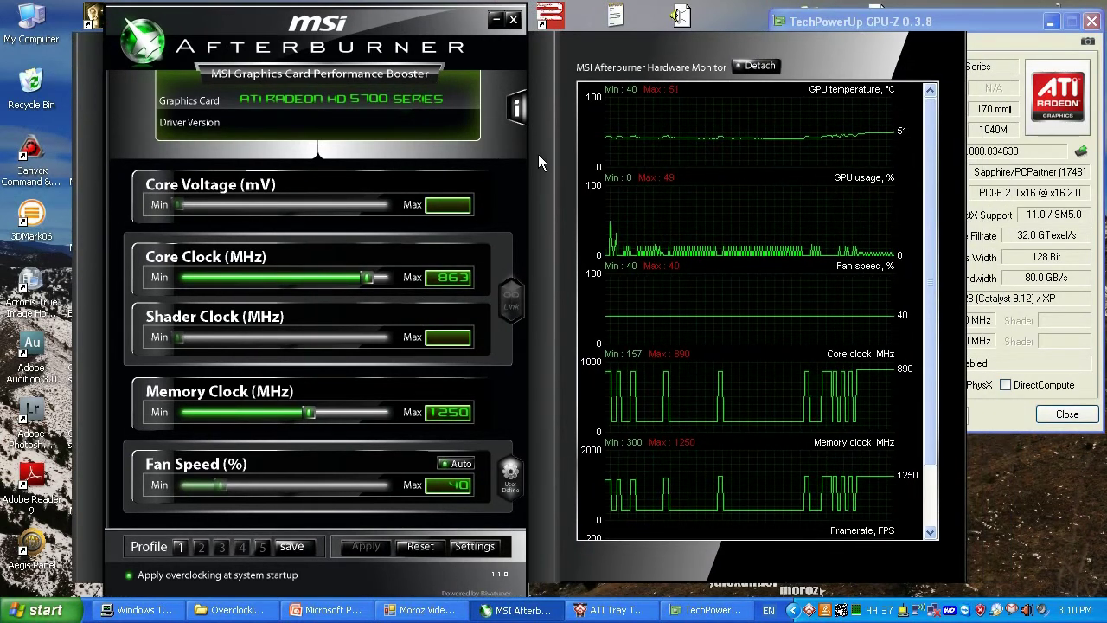
{"action": "left_click", "coordinate": [995, 424]}
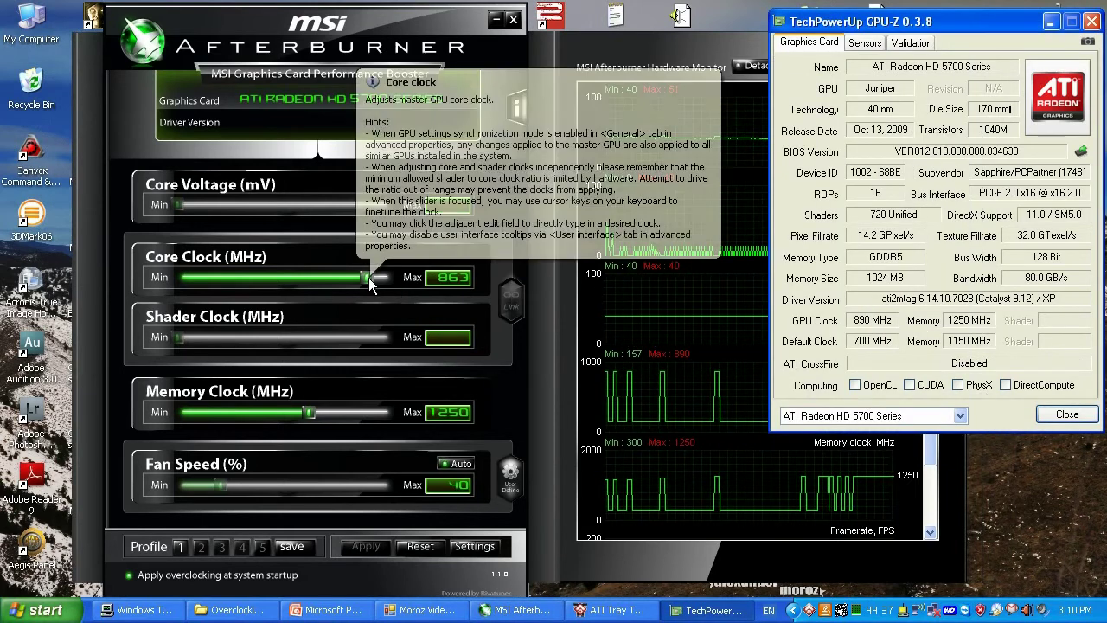
{"action": "left_click_drag", "start_coordinate": [369, 278], "coordinate": [361, 281]}
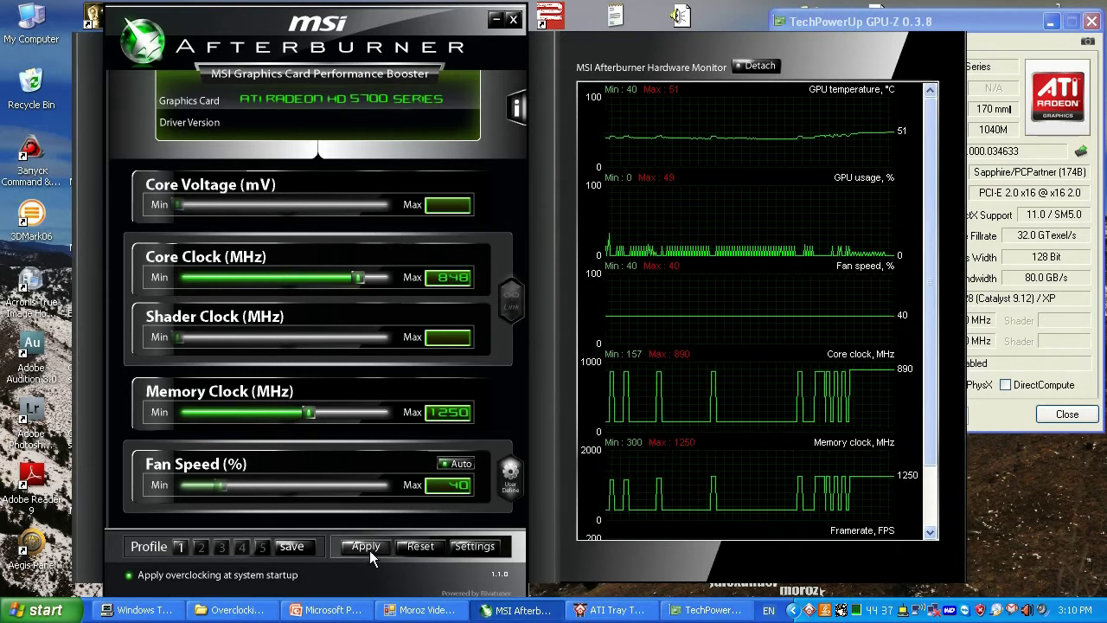
{"action": "left_click", "coordinate": [367, 548]}
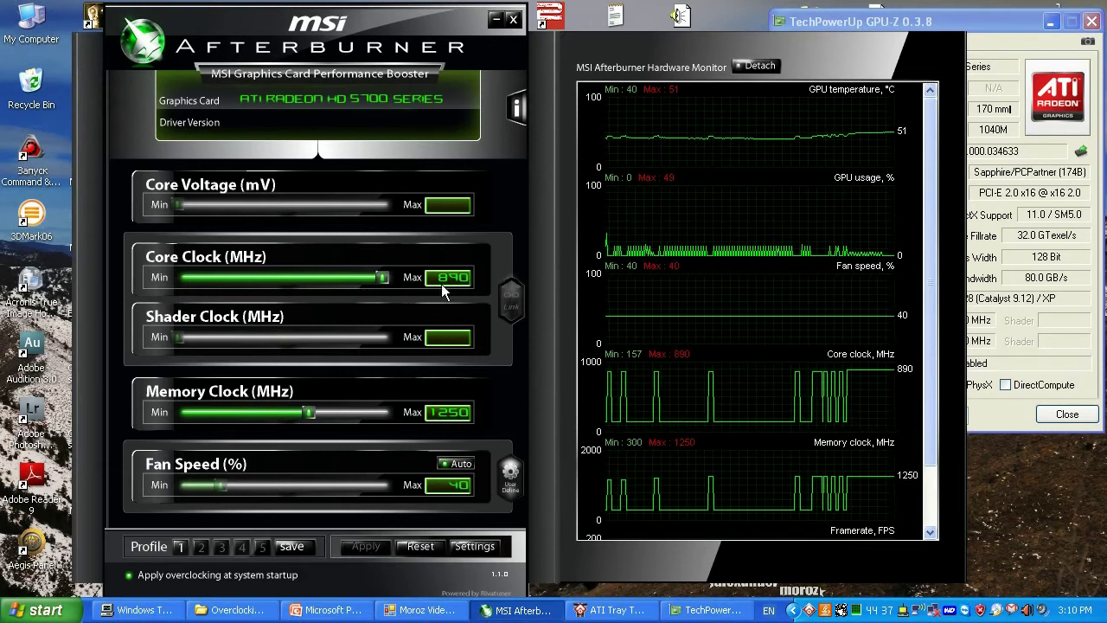
{"action": "left_click", "coordinate": [989, 417]}
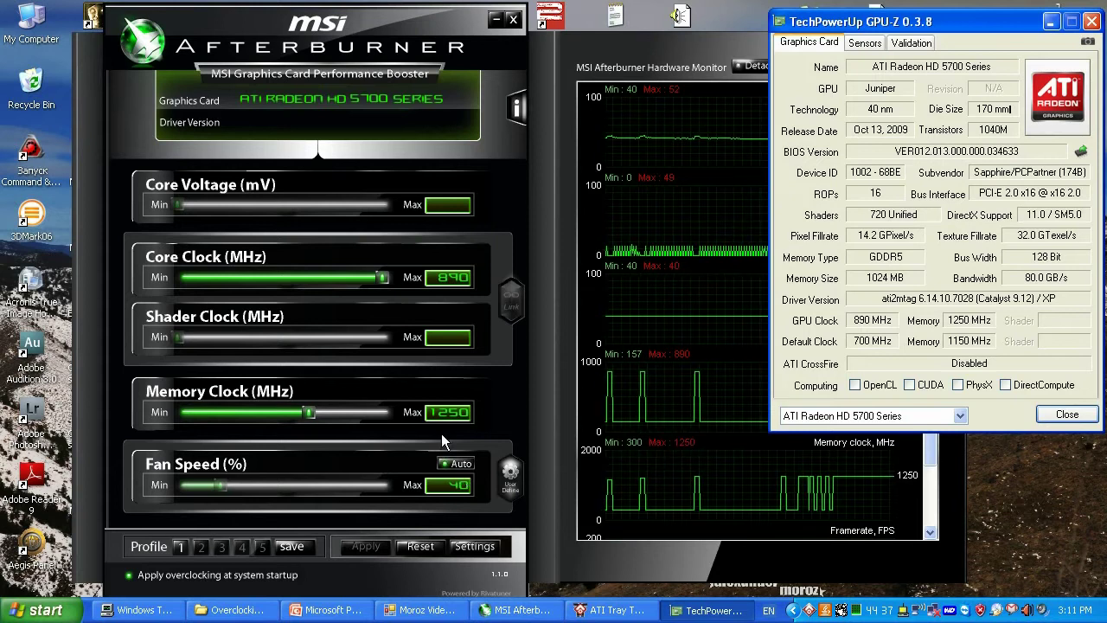
Disable automatic fan control and apply a fixed 90% fan speed.
{"action": "left_click", "coordinate": [456, 464]}
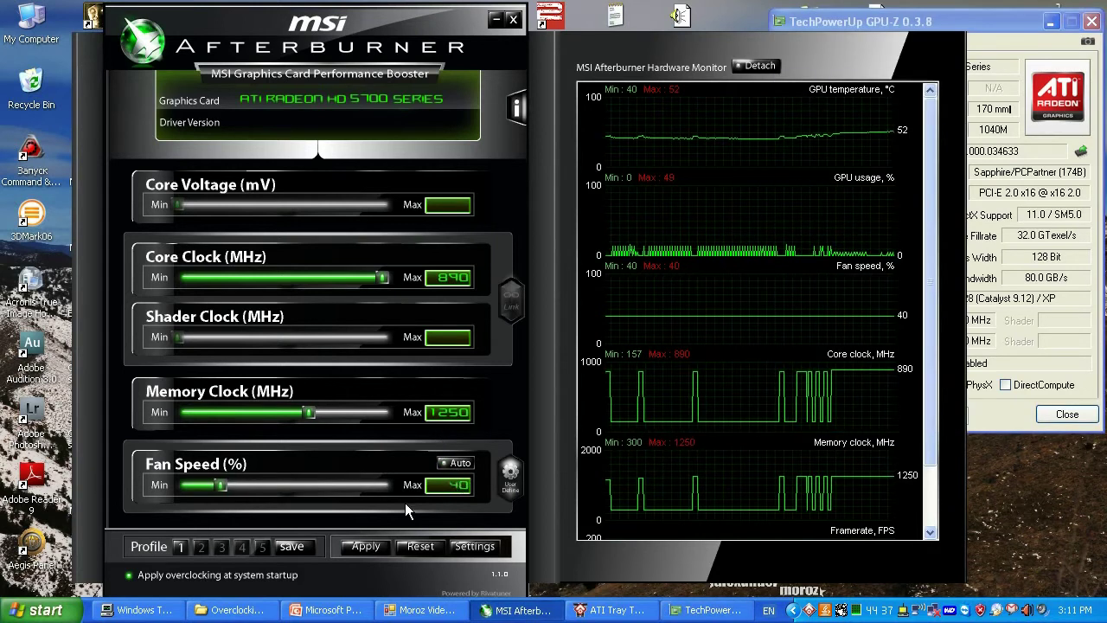
{"action": "left_click_drag", "start_coordinate": [222, 485], "coordinate": [274, 482]}
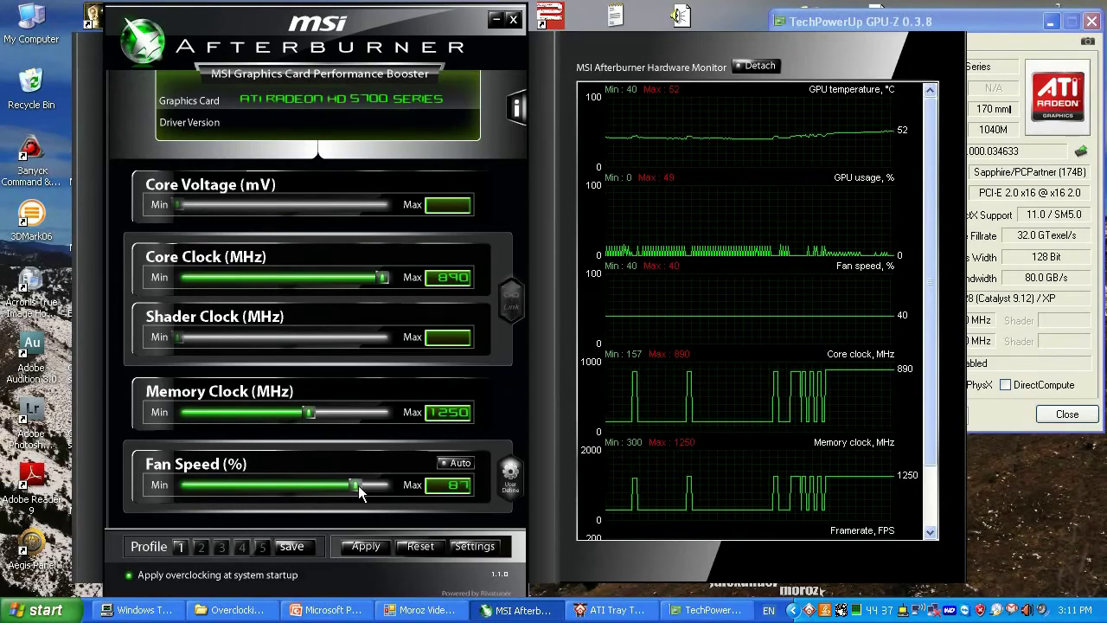
{"action": "left_click_drag", "start_coordinate": [378, 491], "coordinate": [364, 492]}
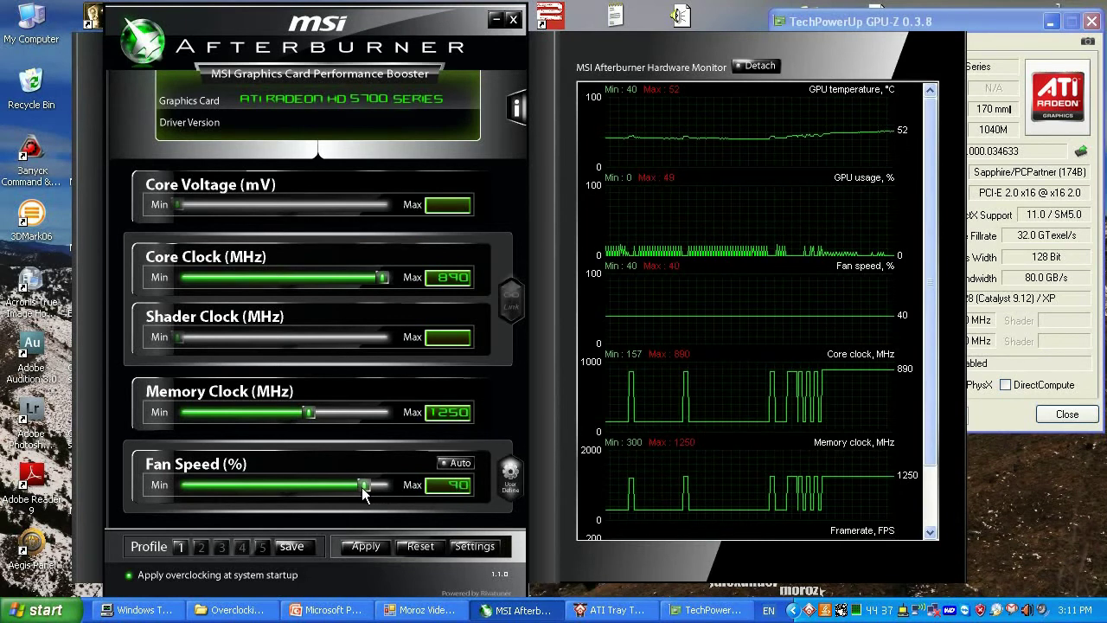
{"action": "left_click", "coordinate": [362, 549]}
{"action": "left_click", "coordinate": [367, 549]}
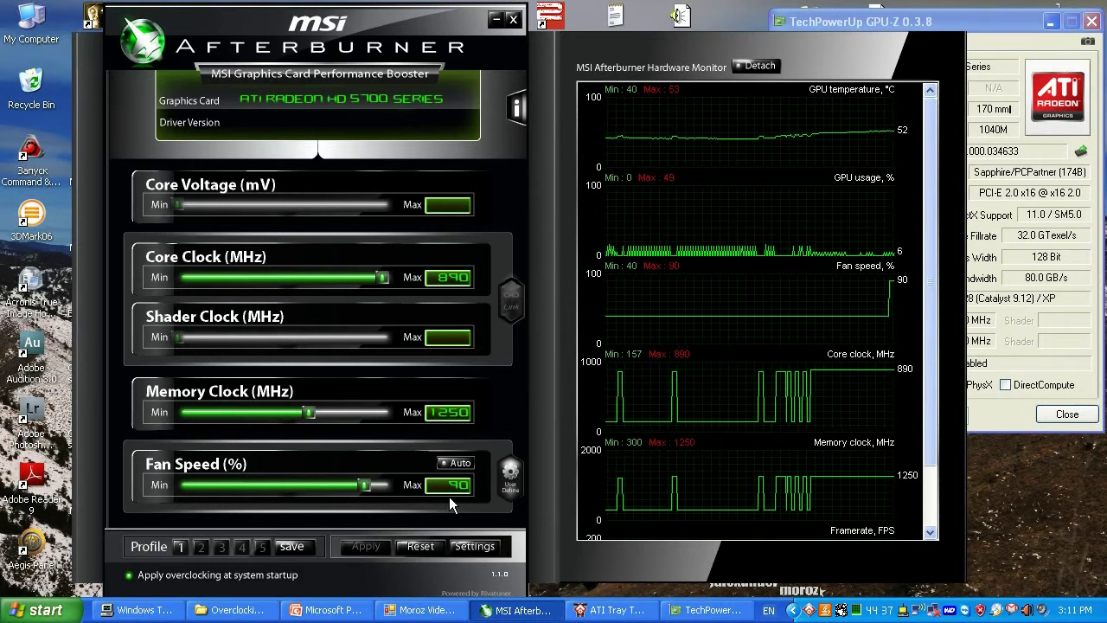
On ATI Tray Tools' Fan page, choose Manual Speed, set it to 90 and apply.
{"action": "left_click", "coordinate": [707, 609]}
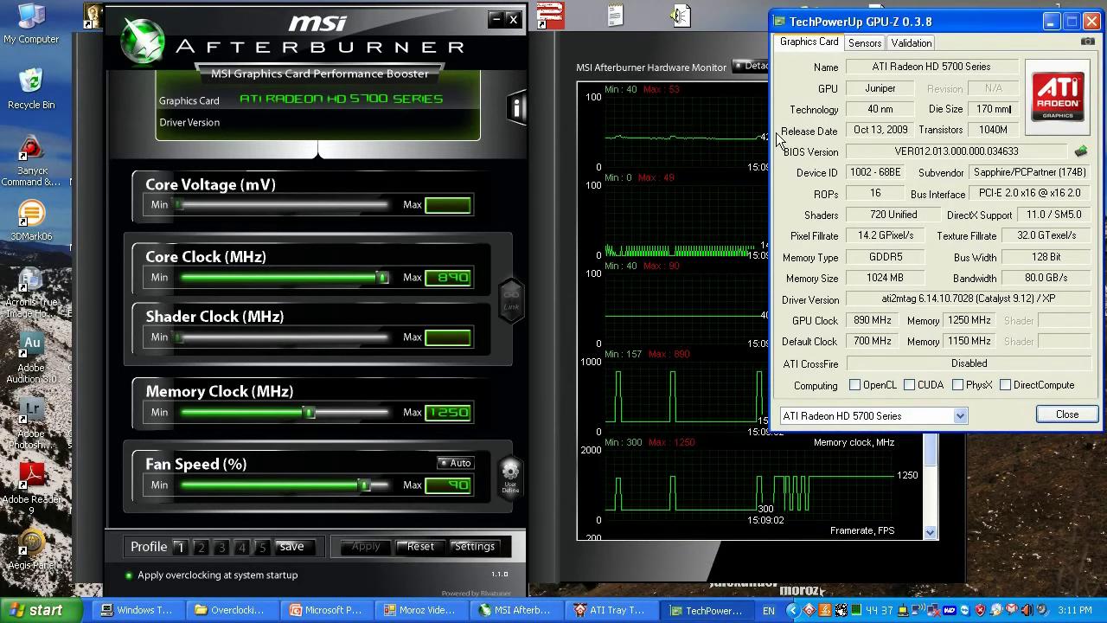
{"action": "left_click", "coordinate": [609, 610]}
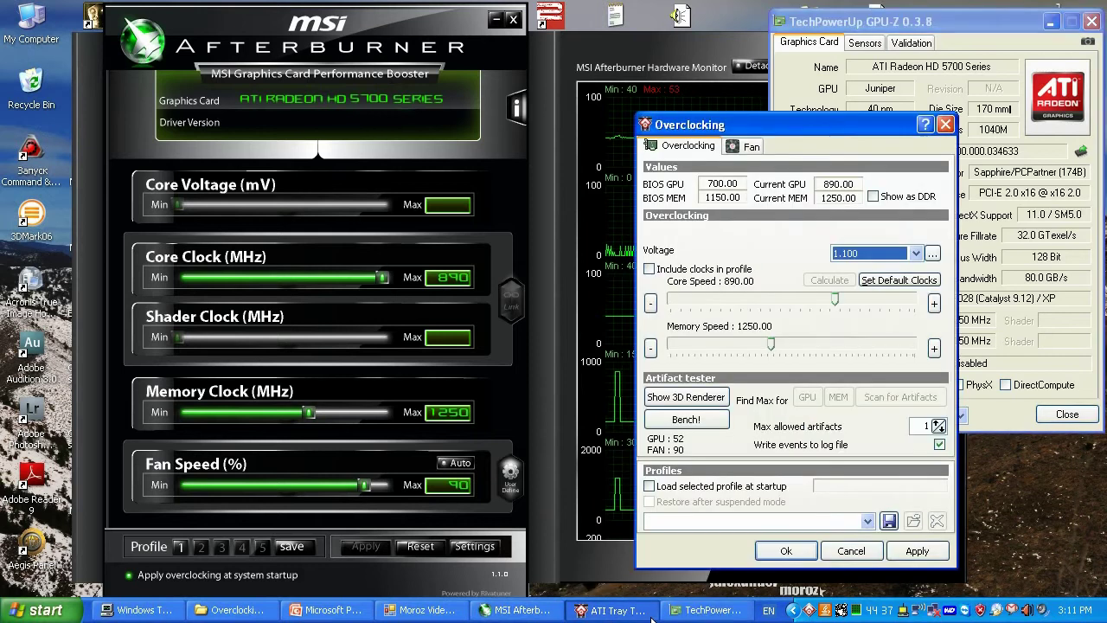
{"action": "left_click", "coordinate": [751, 147]}
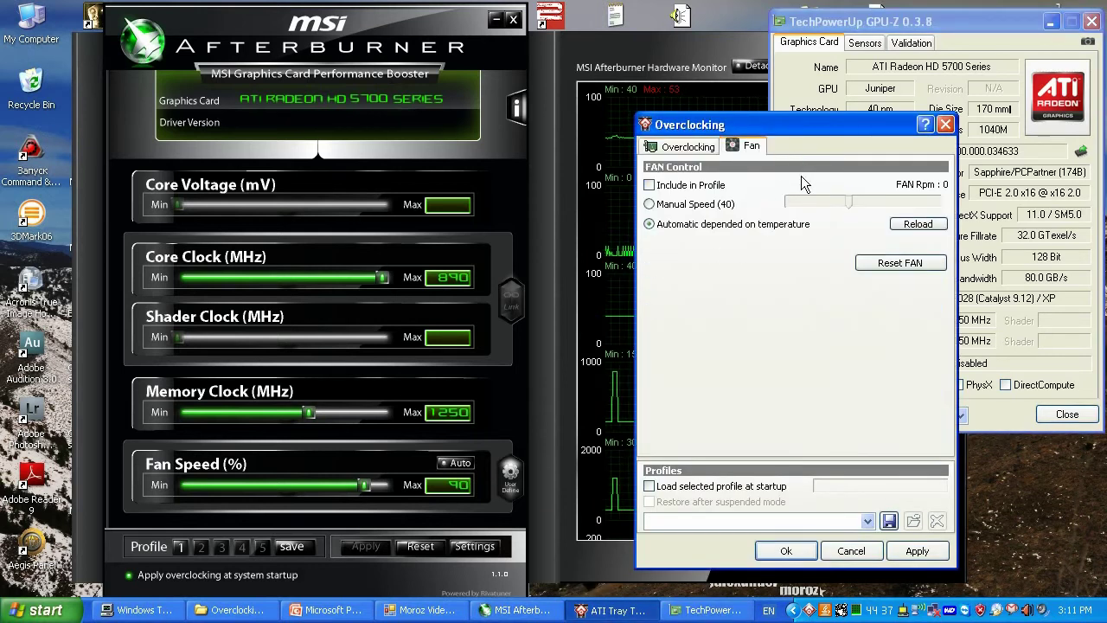
{"action": "left_click", "coordinate": [849, 202]}
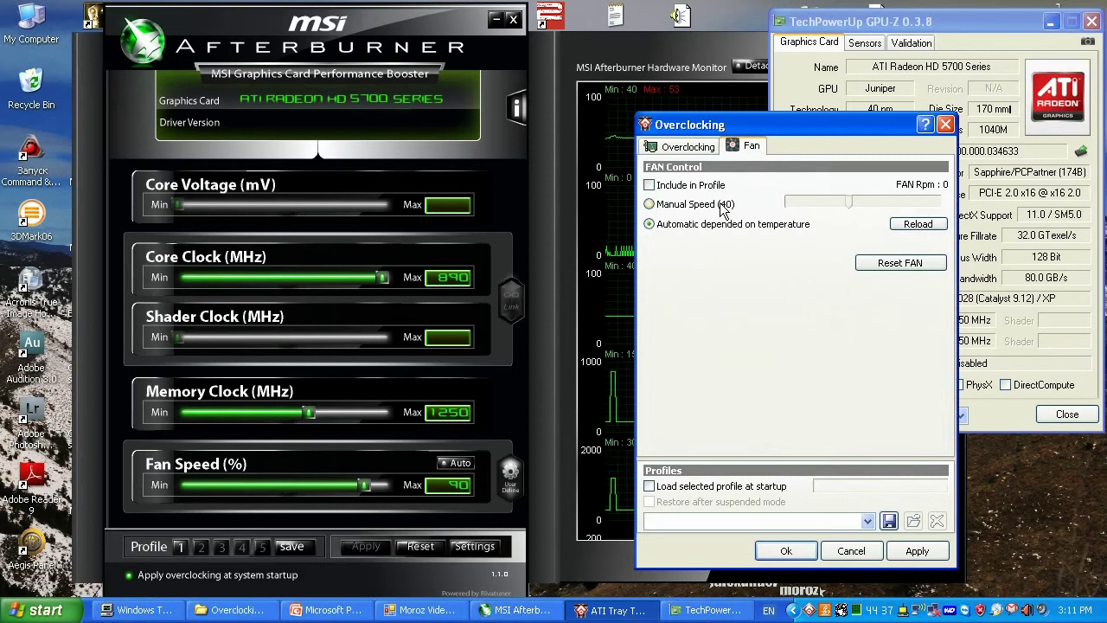
{"action": "left_click_drag", "start_coordinate": [847, 202], "coordinate": [887, 202]}
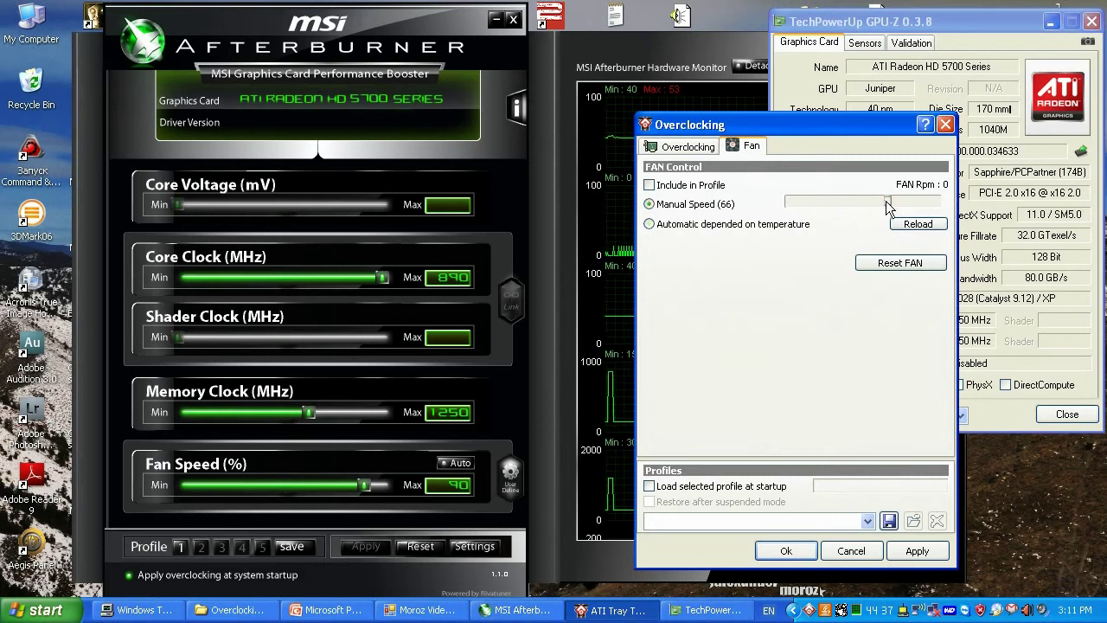
{"action": "left_click", "coordinate": [917, 551]}
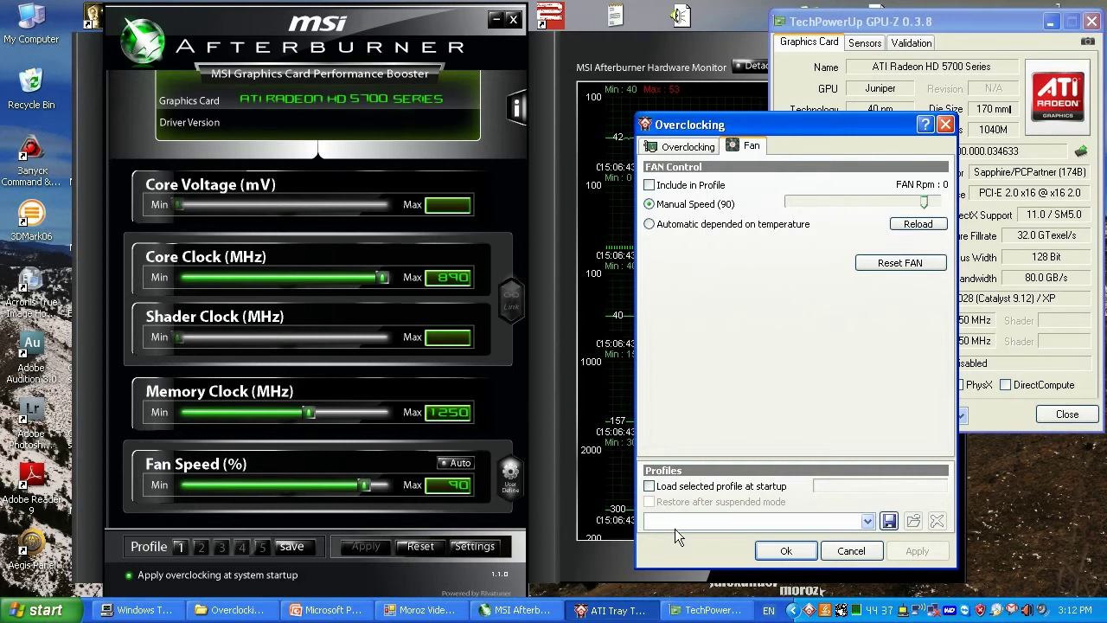
Close the Overclocking dialog with Ok and reposition GPU-Z to check 890 MHz GPU and 1250 MHz memory.
{"action": "left_click", "coordinate": [791, 552]}
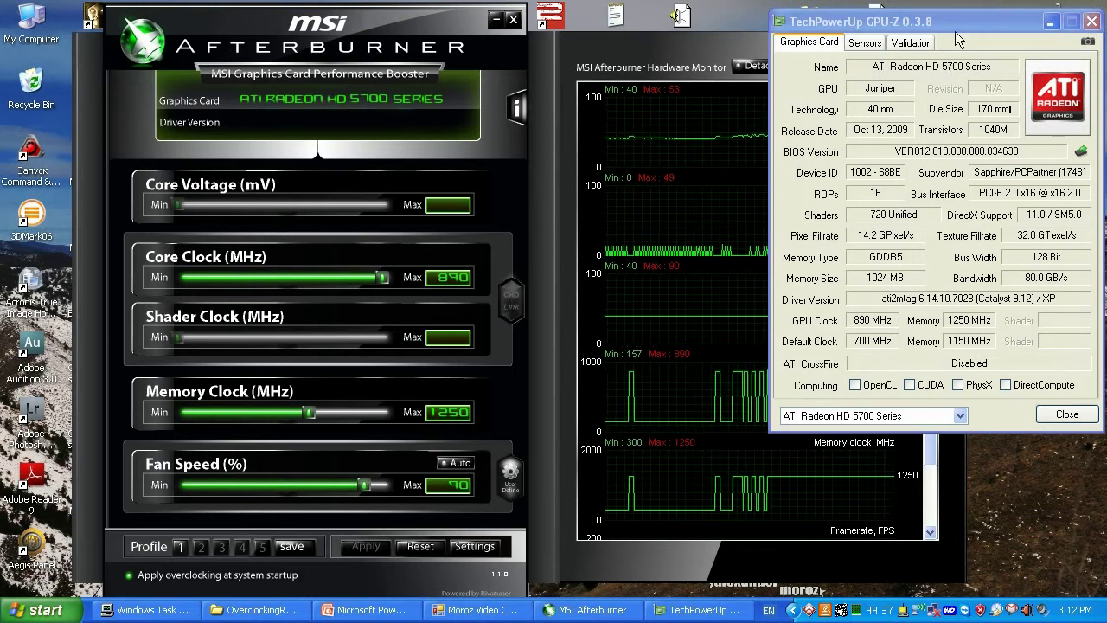
{"action": "left_click_drag", "start_coordinate": [956, 28], "coordinate": [1106, 57]}
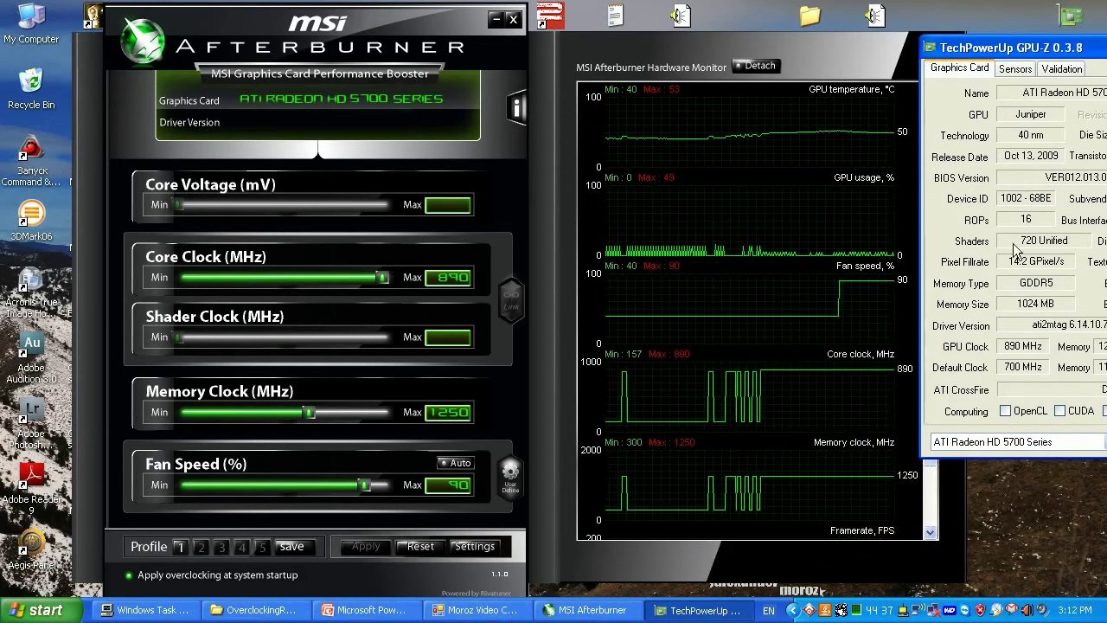
{"action": "left_click_drag", "start_coordinate": [1088, 49], "coordinate": [790, 54]}
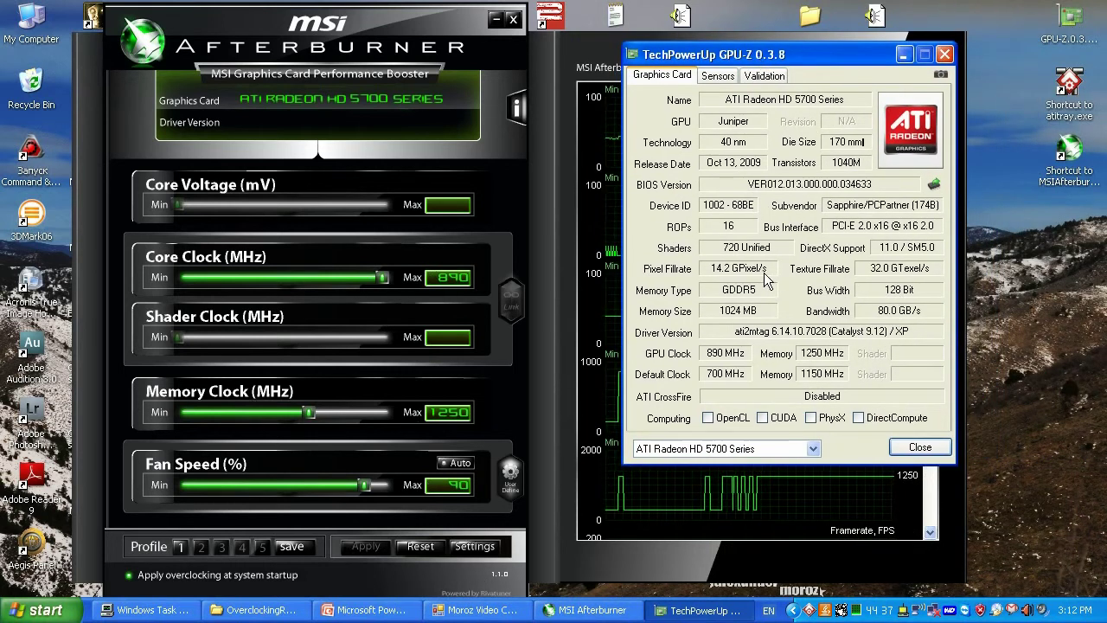
{"action": "mouse_move", "coordinate": [863, 282]}
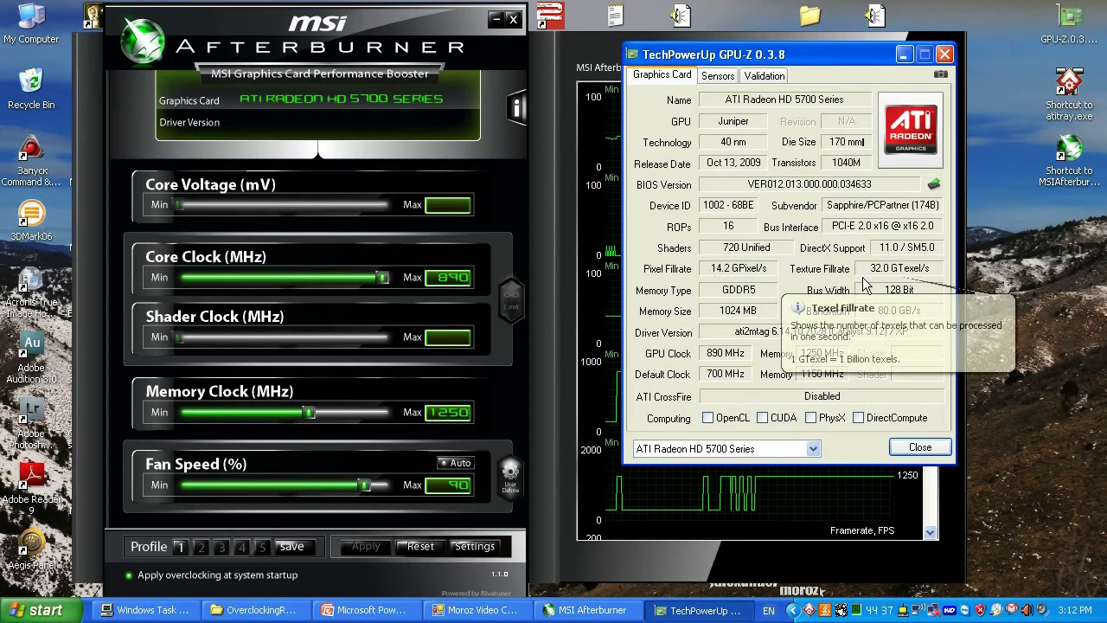
{"action": "mouse_move", "coordinate": [875, 320]}
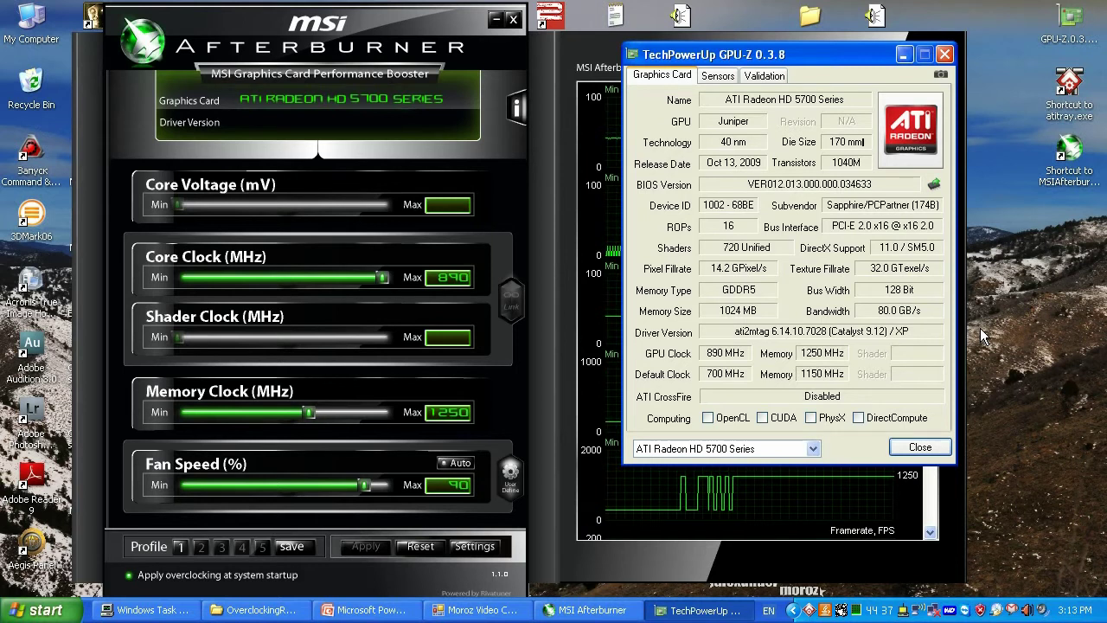
{"action": "left_click", "coordinate": [920, 446]}
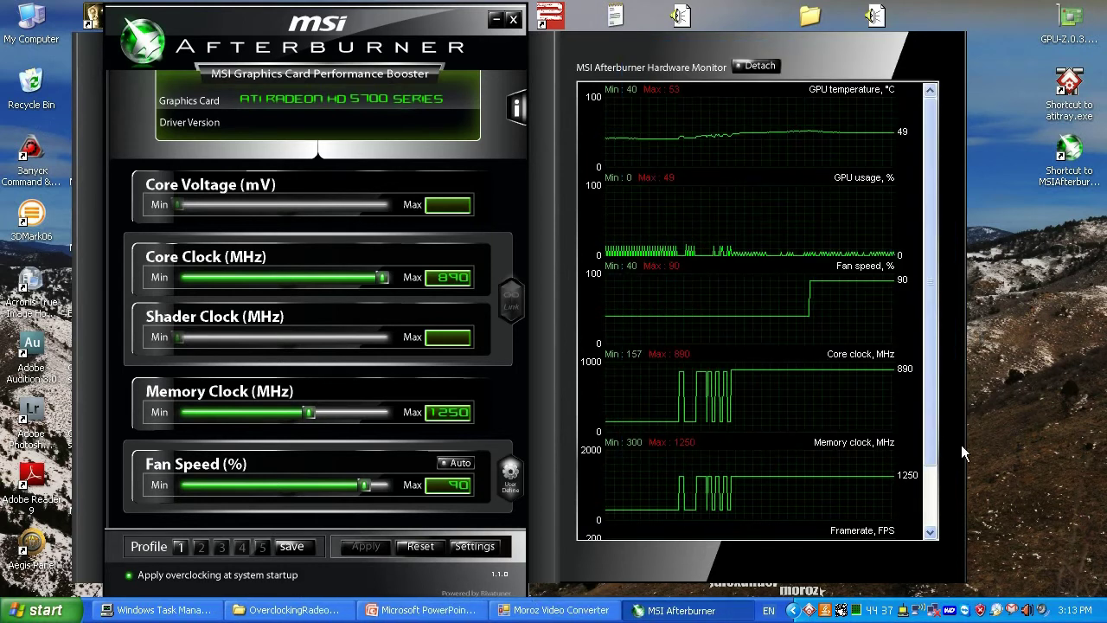